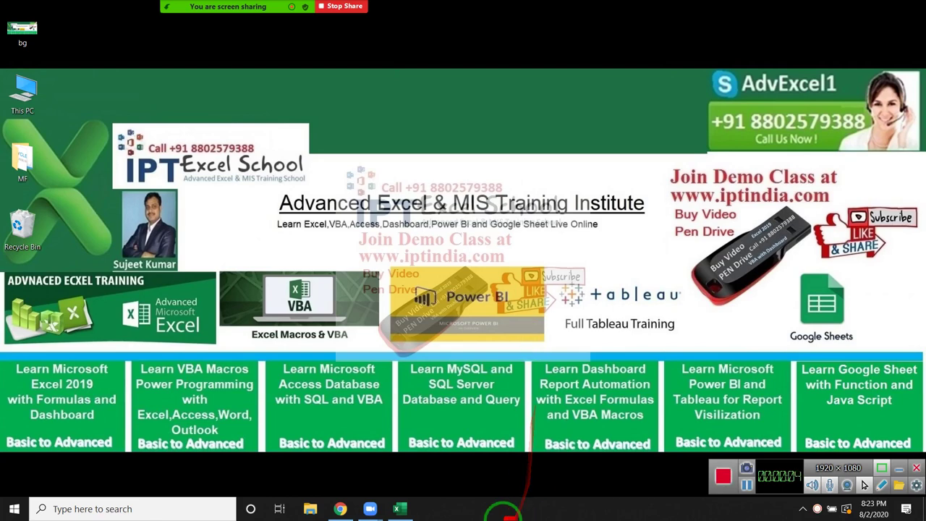
Enter JAN in B3 and AutoFill the months through DEC down to B14
click(397, 509)
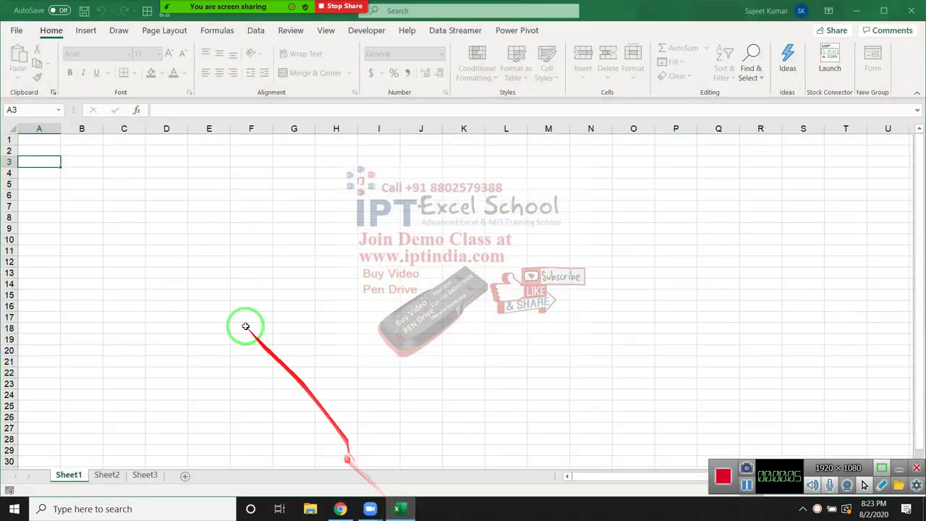
click(99, 160)
text(P)
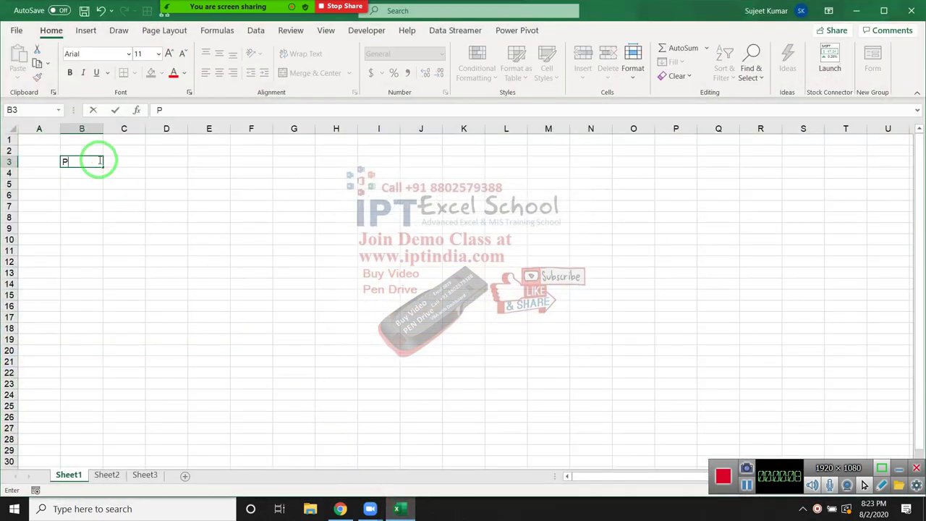
key(Escape)
text(JNA)
key(BackSpace)
key(BackSpace)
key(BackSpace)
text(JAN)
key(Return)
click(98, 160)
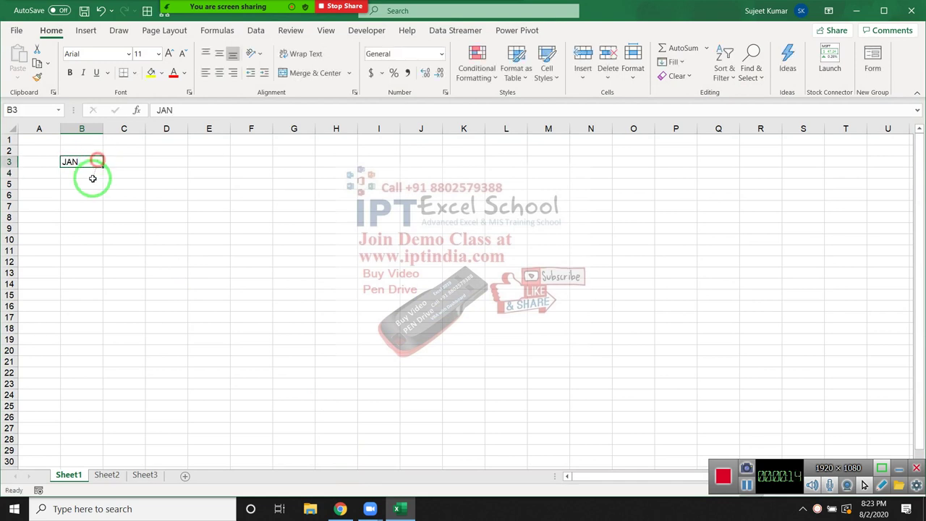
drag(103, 172, 107, 289)
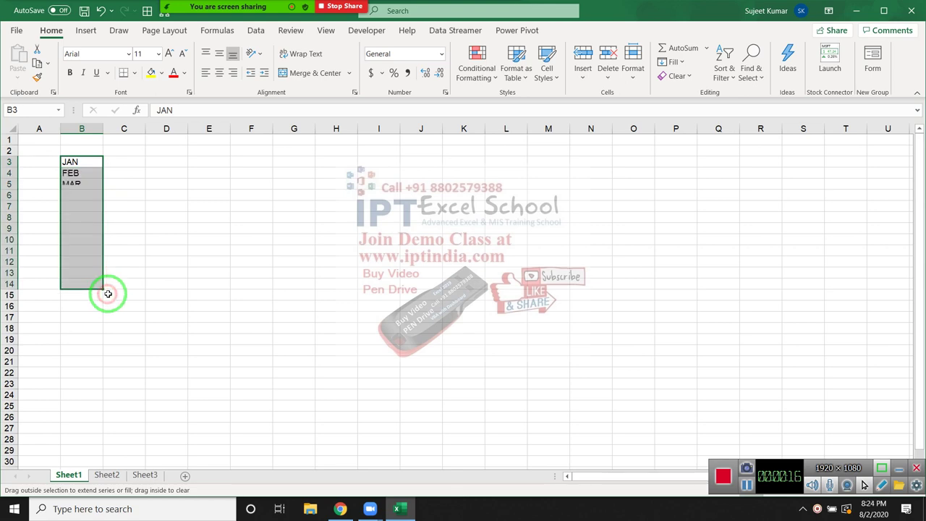
scroll(108, 295, up, 4)
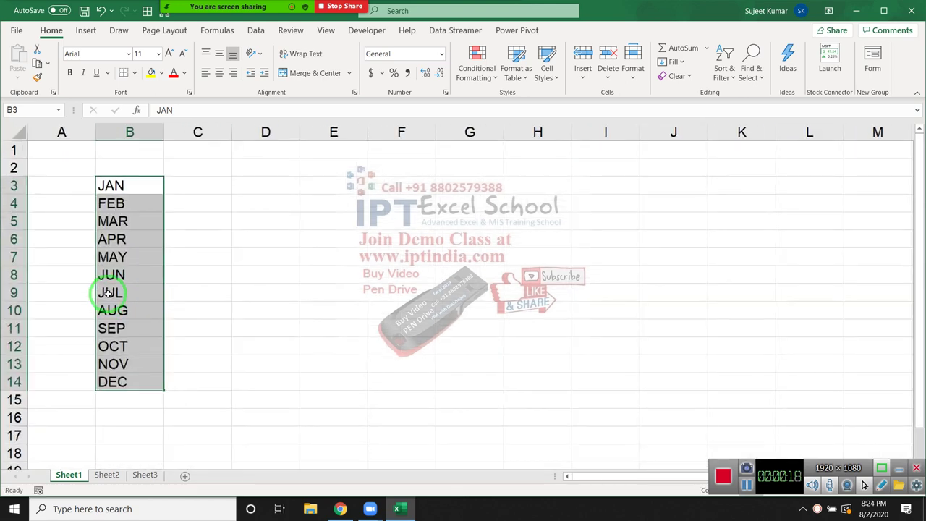
Enter Sun in C3 and AutoFill repeating weekdays down to C14
click(187, 187)
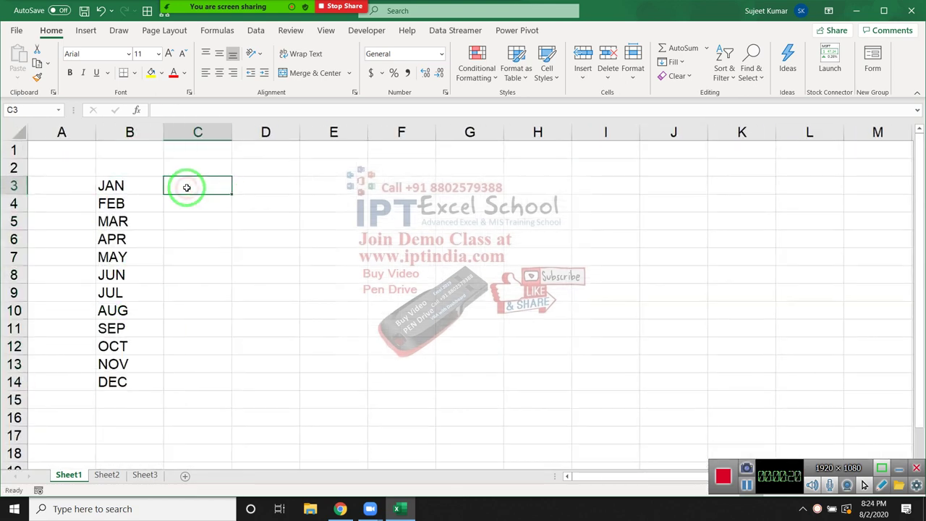
text(Sun)
click(182, 232)
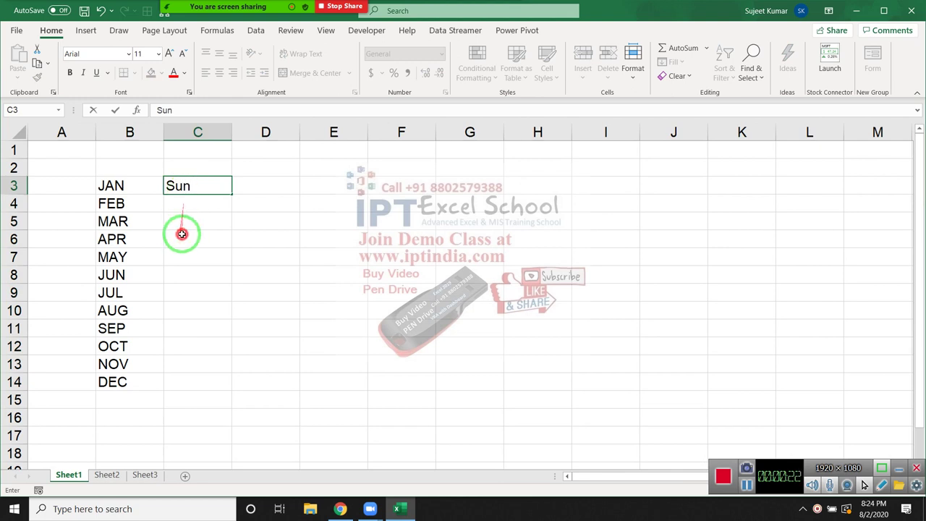
click(212, 183)
drag(230, 193, 190, 389)
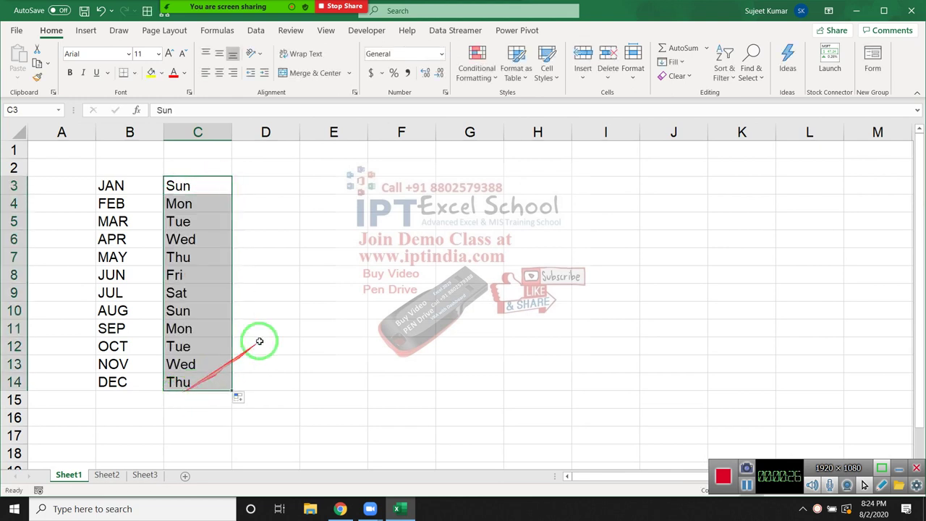
click(271, 187)
Enter a first name in D3 and fill the name series down to D14
text(Puja)
click(269, 210)
click(270, 184)
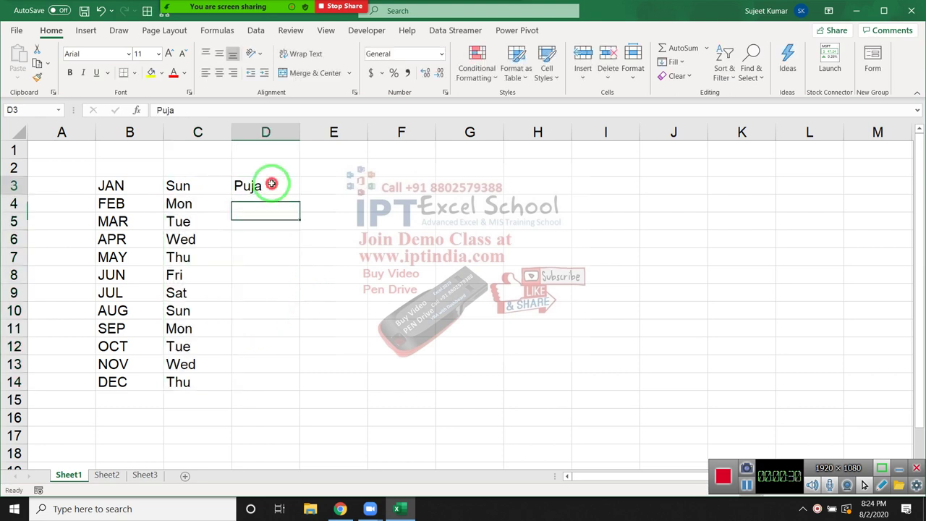
drag(300, 194, 281, 384)
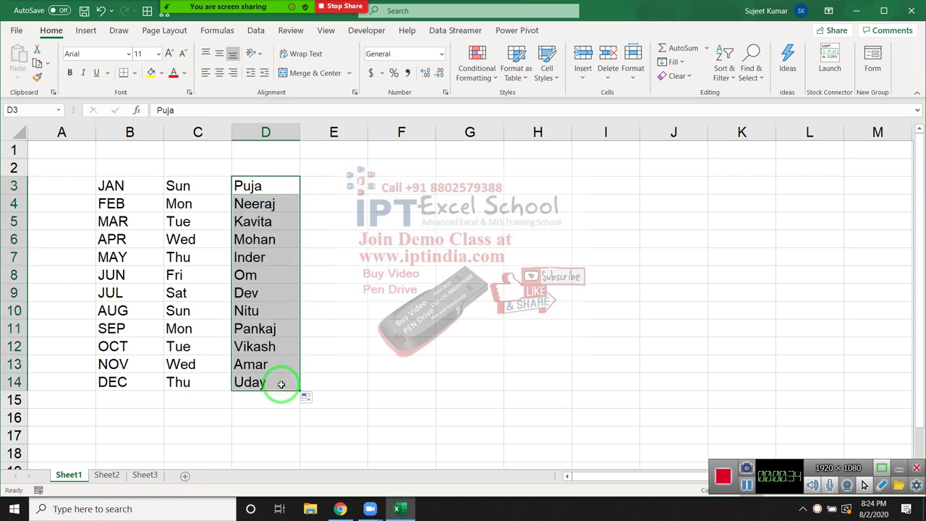
Briefly copy the first name down column D, then undo to restore the continuing series
key(ctrl+d)
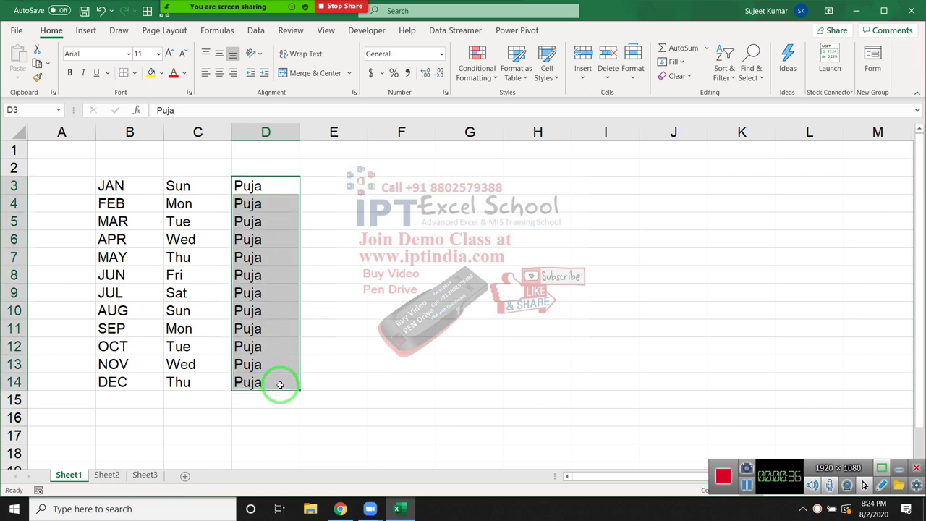
key(ctrl+z)
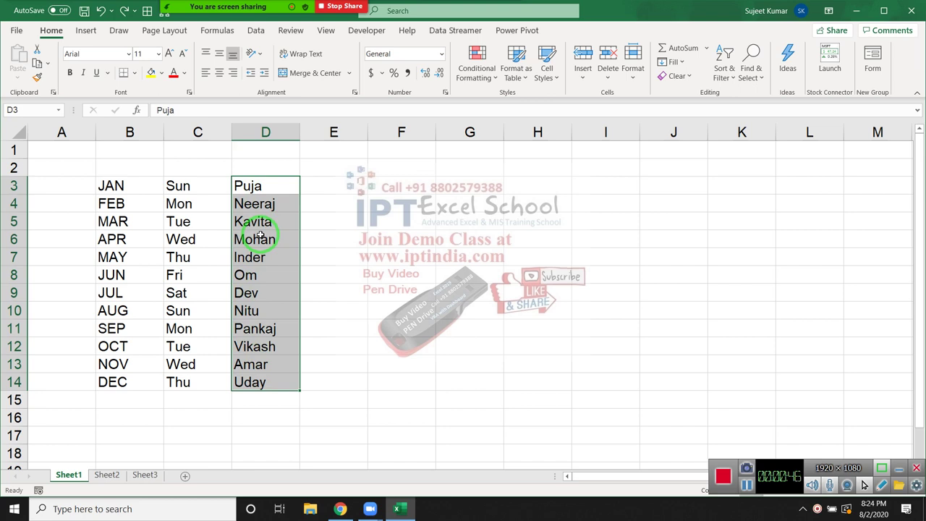
click(113, 185)
click(15, 30)
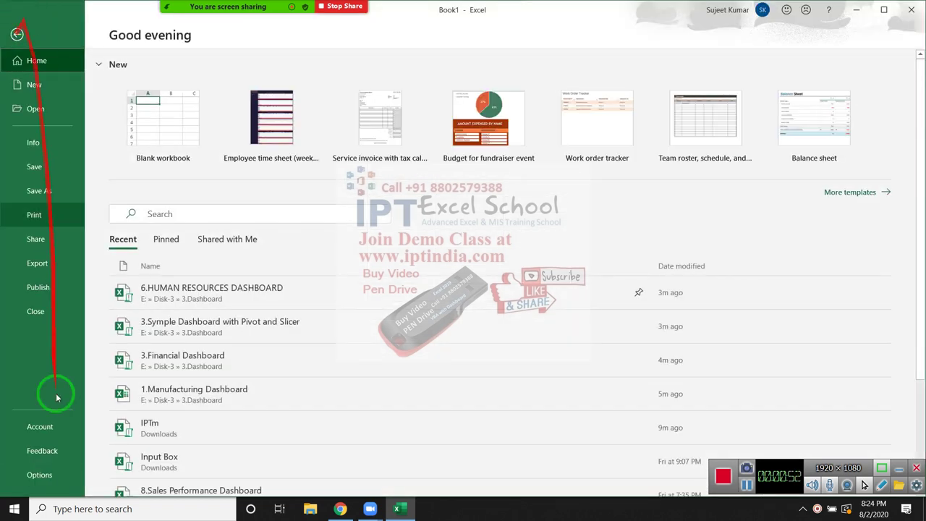
Open Excel Options and look through the Advanced and General pages
click(40, 477)
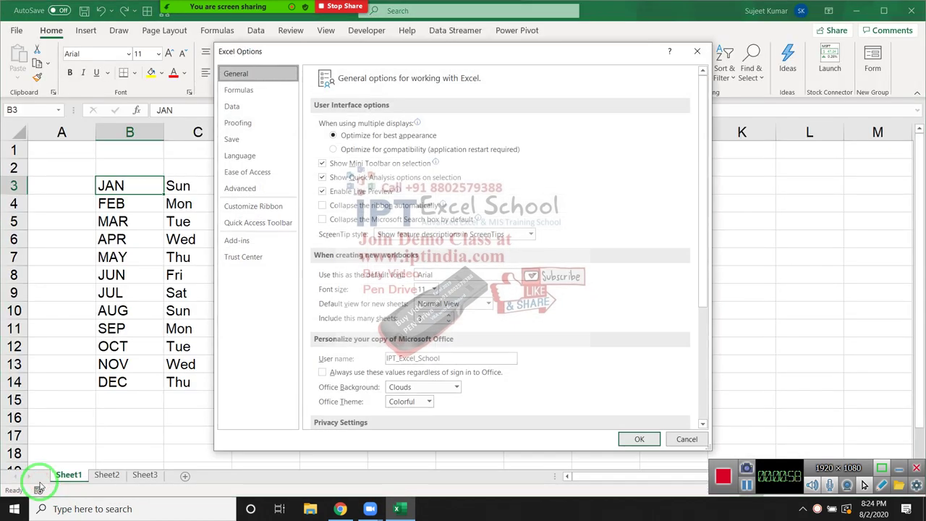
drag(109, 515, 55, 307)
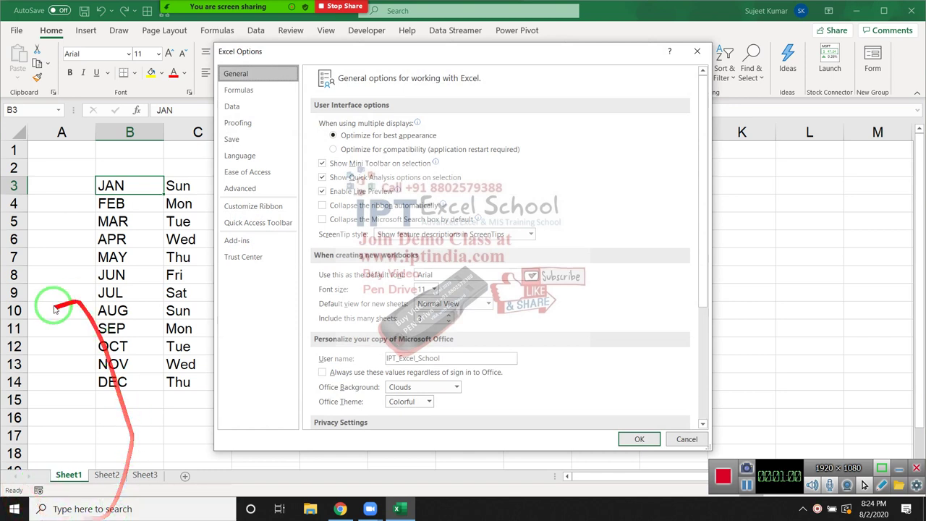
click(243, 188)
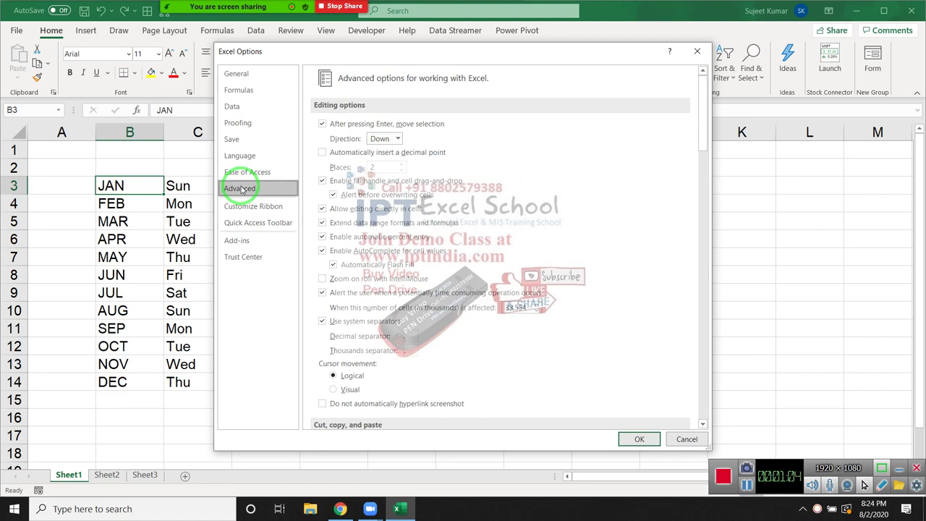
click(247, 75)
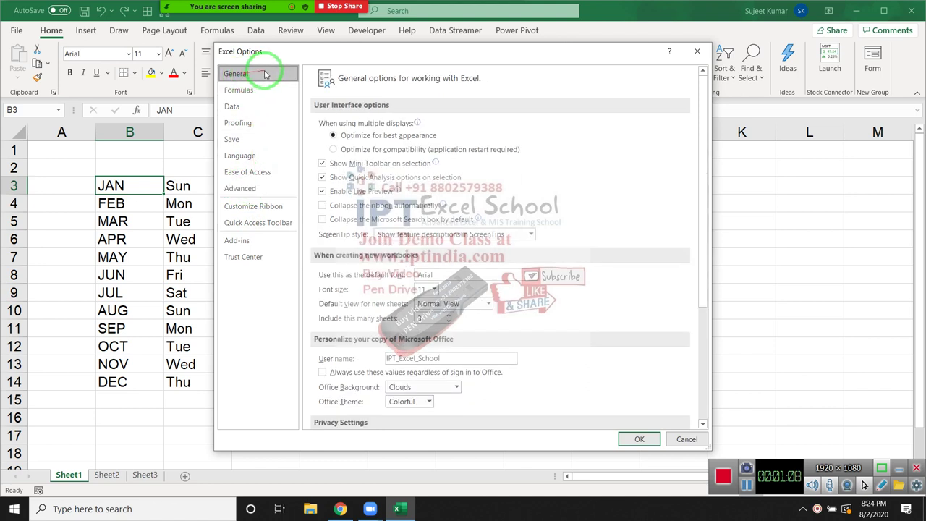
drag(248, 76, 371, 354)
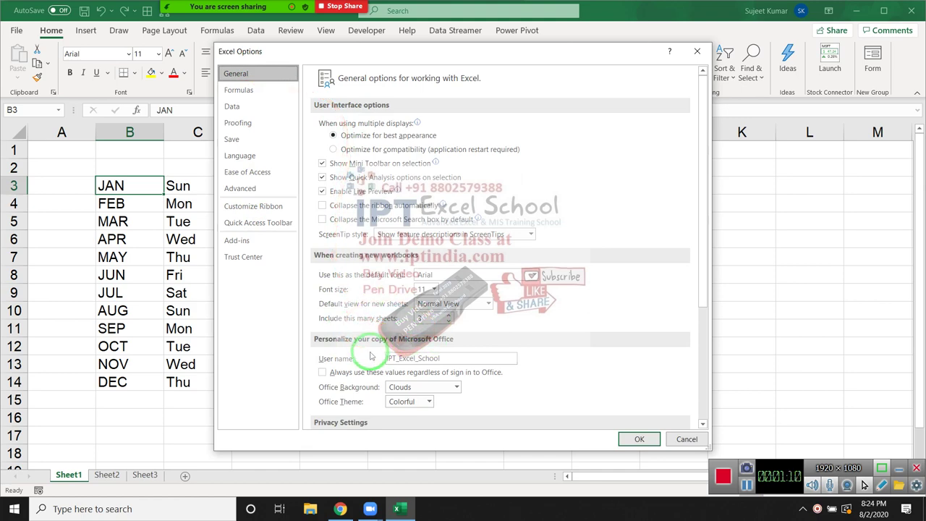
scroll(373, 355, down, 3)
scroll(376, 356, up, 3)
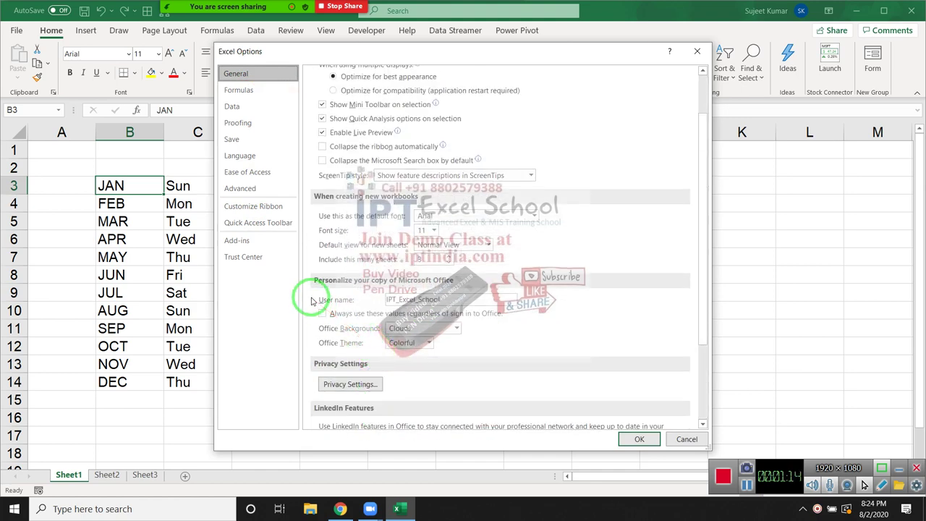
Go to the Advanced category and scroll down to the General section's Edit Custom Lists
click(242, 188)
drag(249, 190, 620, 299)
scroll(620, 300, down, 5)
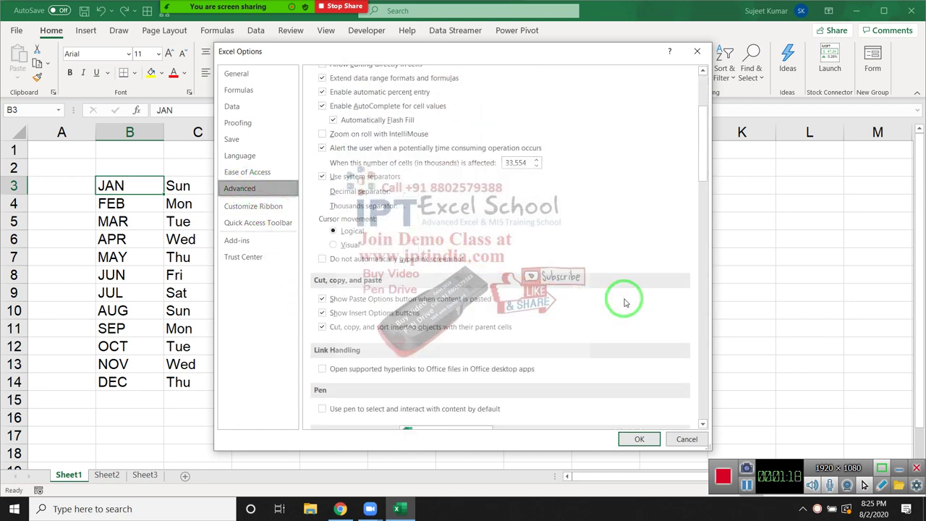
scroll(620, 302, down, 5)
scroll(620, 304, down, 3)
mouse_move(707, 229)
mouse_down()
mouse_move(708, 400)
mouse_move(508, 325)
mouse_move(504, 307)
mouse_up()
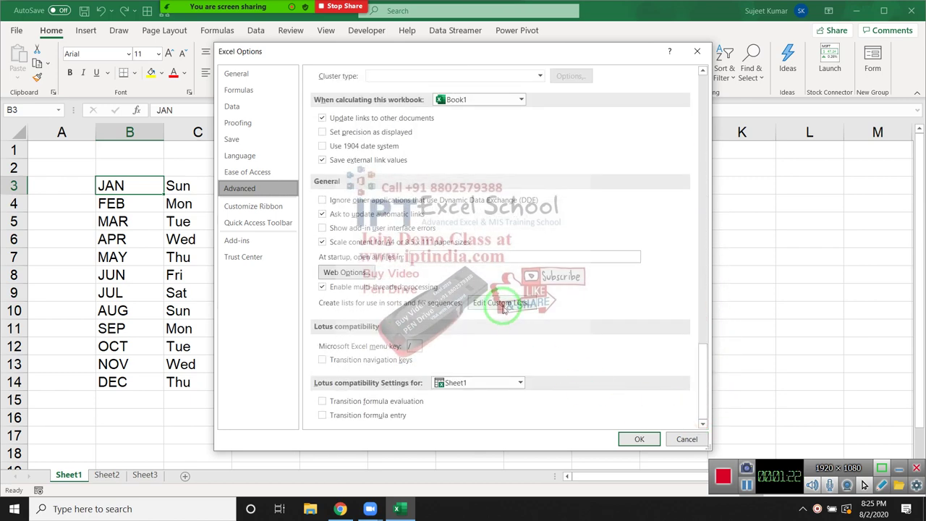
Open Edit Custom Lists, view the saved first-names list's entries, then reselect NEW LIST
click(504, 307)
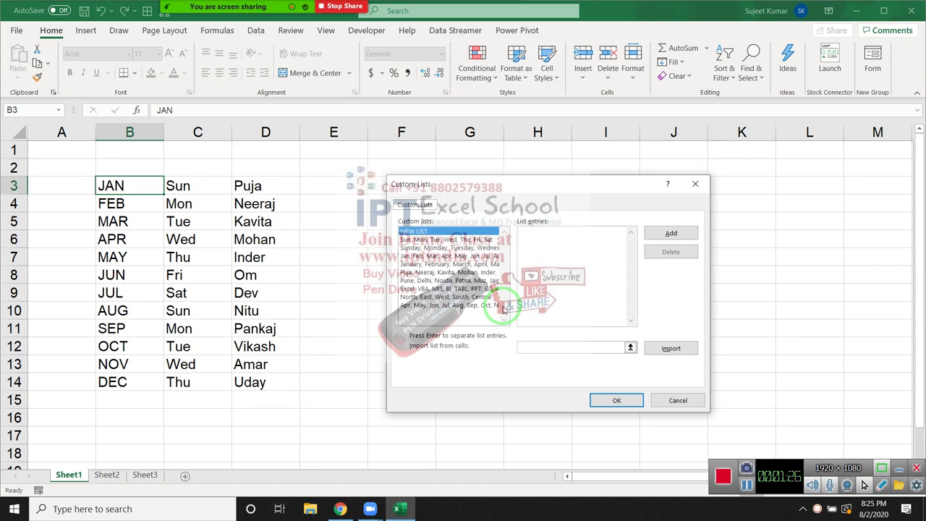
click(533, 245)
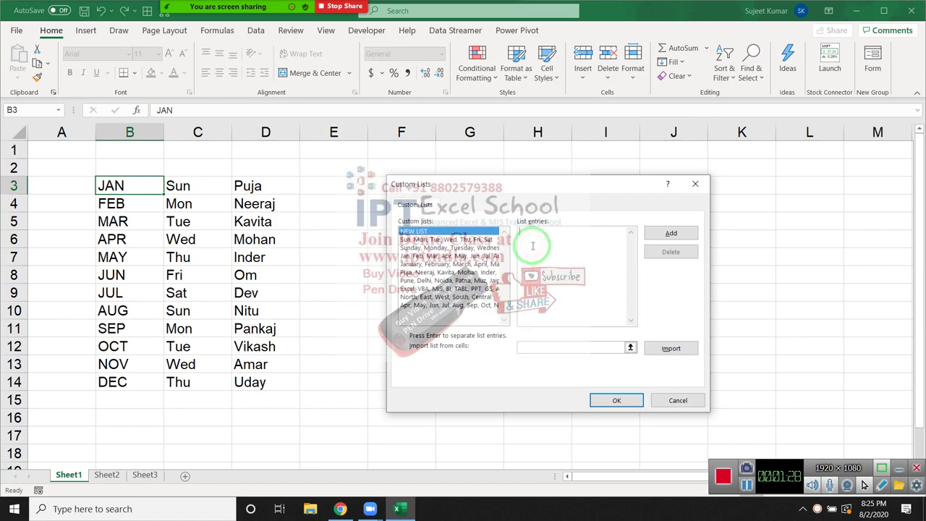
click(478, 272)
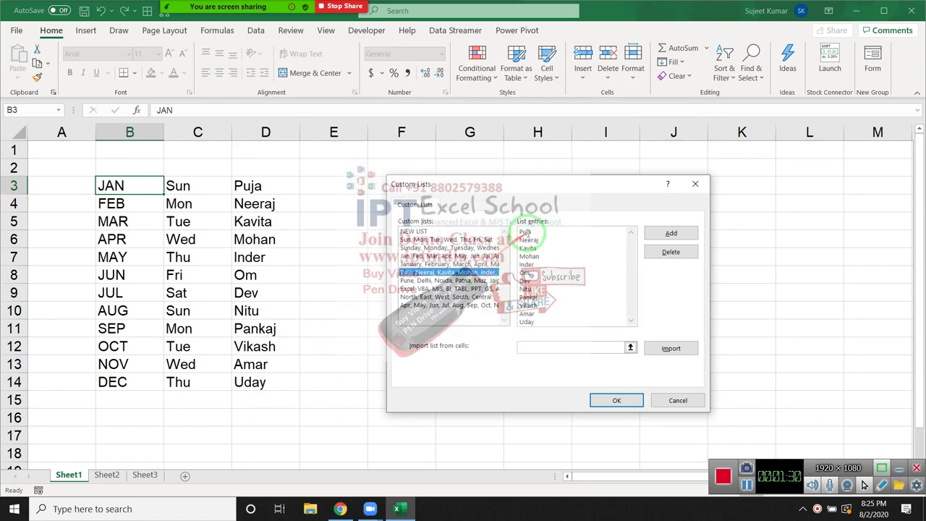
click(540, 234)
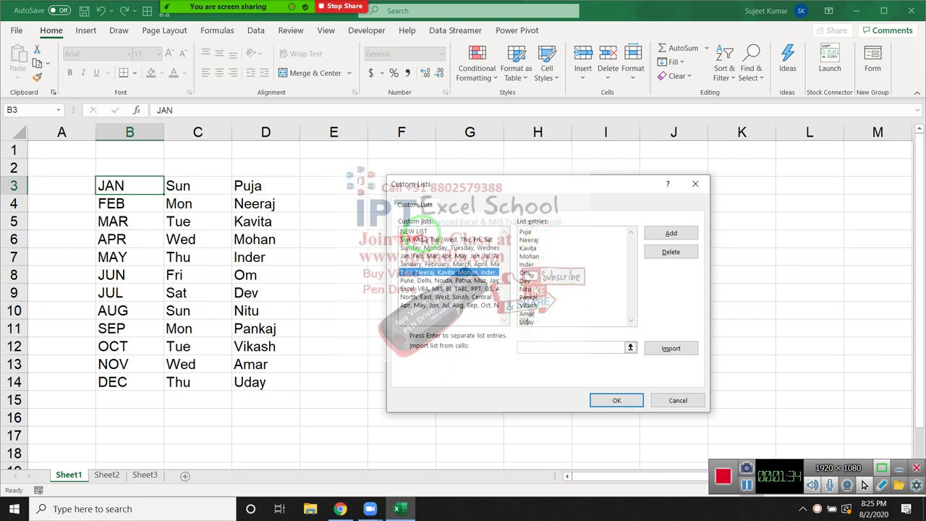
click(422, 232)
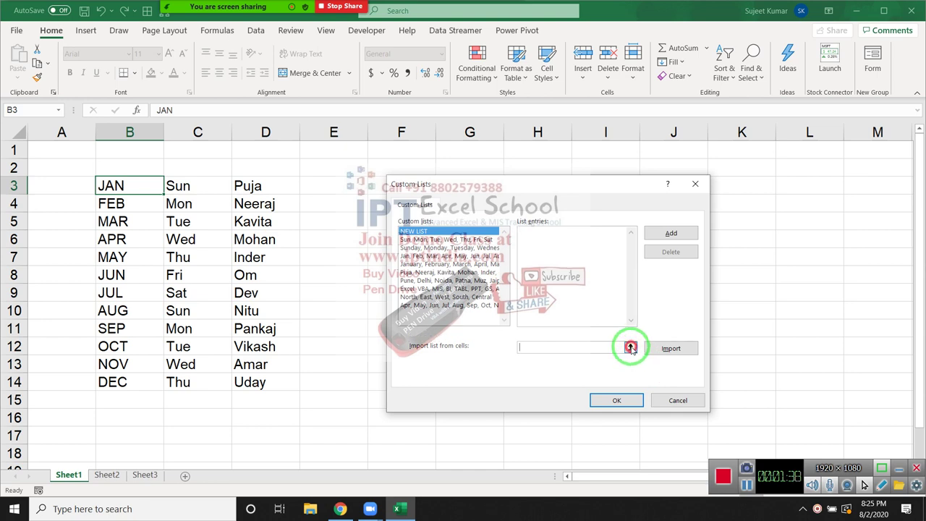
Import a new custom list from the range $E$6:$I$13
click(630, 348)
drag(351, 232, 599, 365)
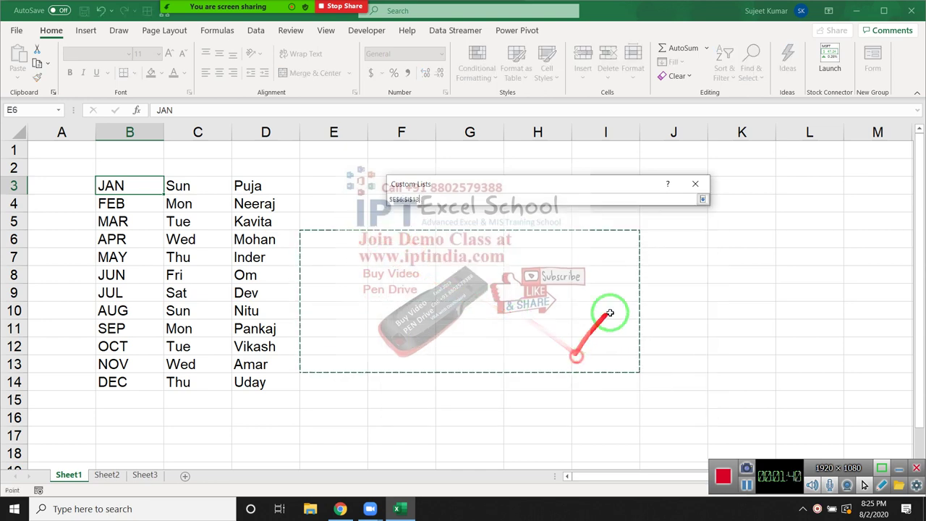
click(703, 201)
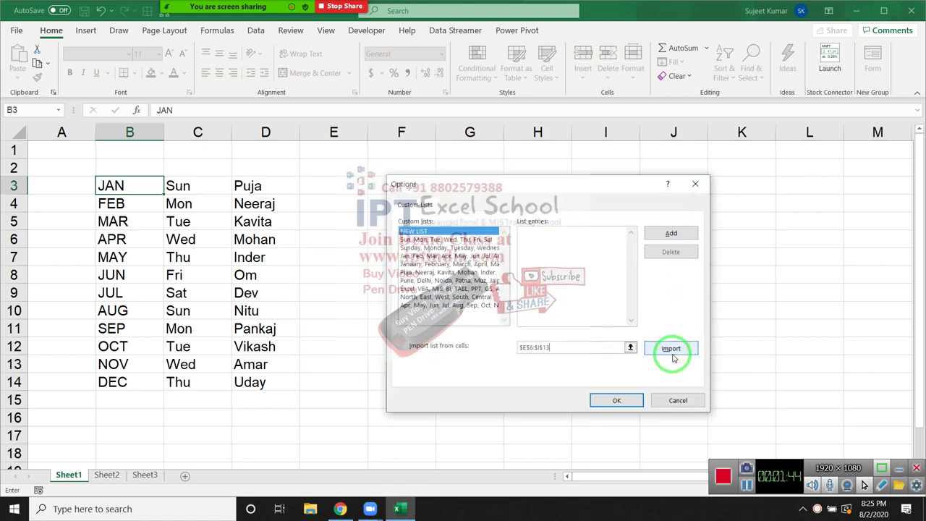
click(671, 353)
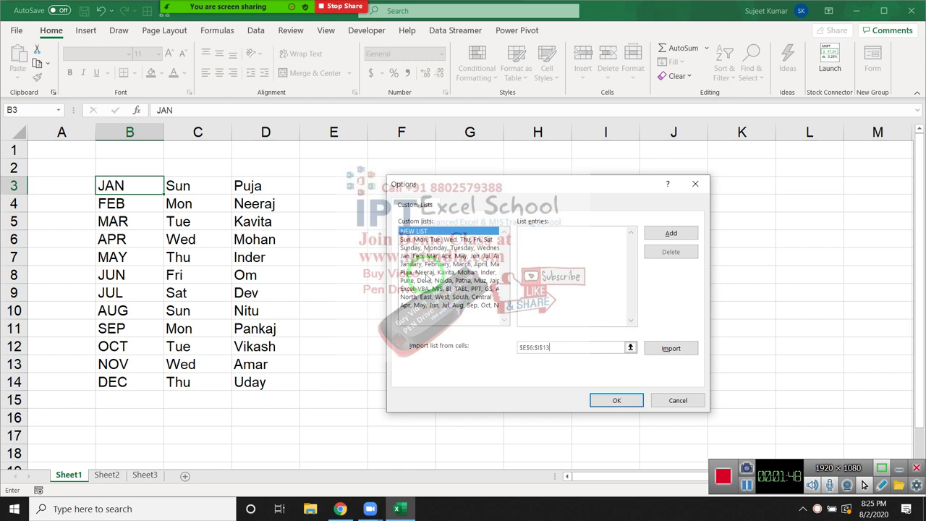
Browse the saved names, cities, Excel/VBA course, North/East/West region and Apr–Mar month lists
click(426, 272)
click(427, 280)
click(427, 288)
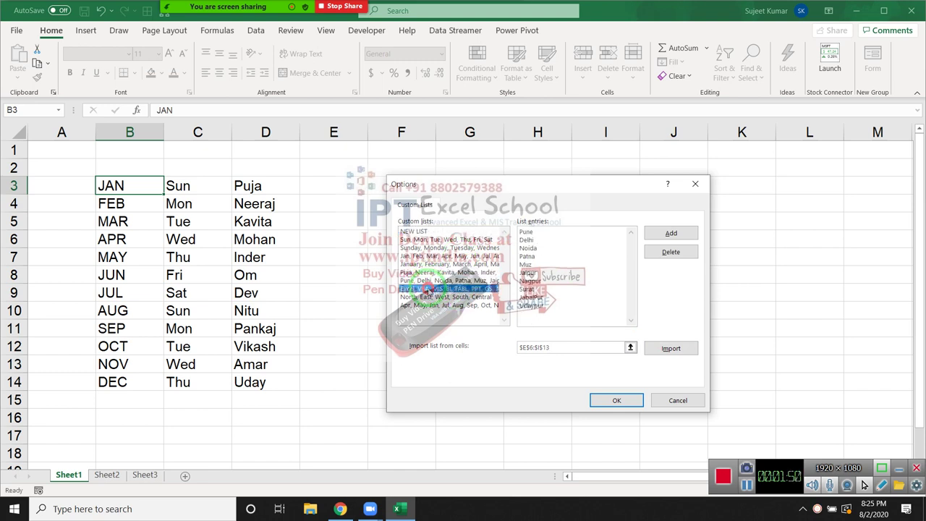
click(424, 296)
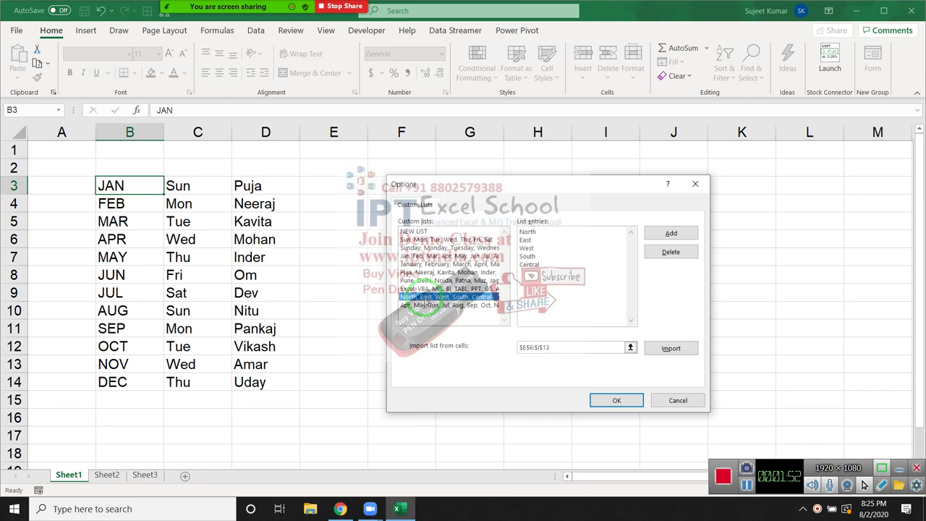
click(427, 306)
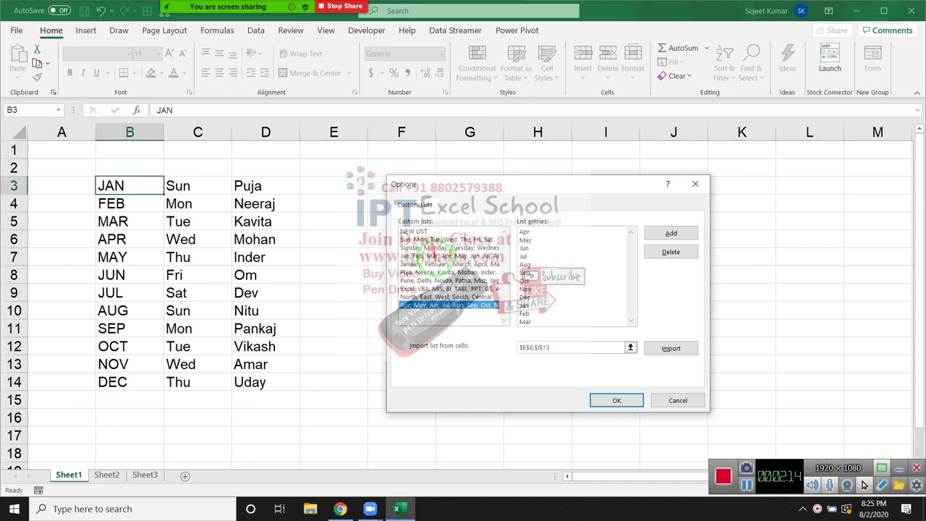
View the Excel, VBA, MIS list, then close Custom Lists and Excel Options
click(427, 289)
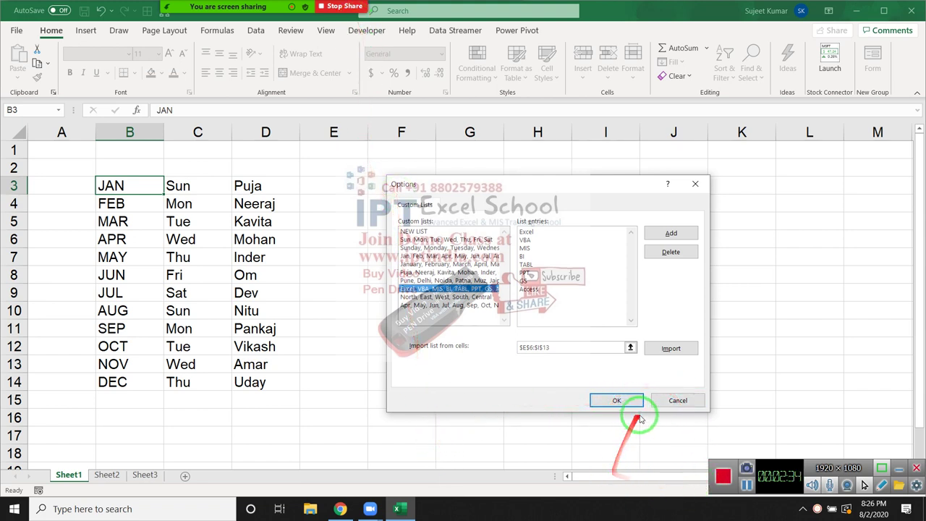
click(669, 401)
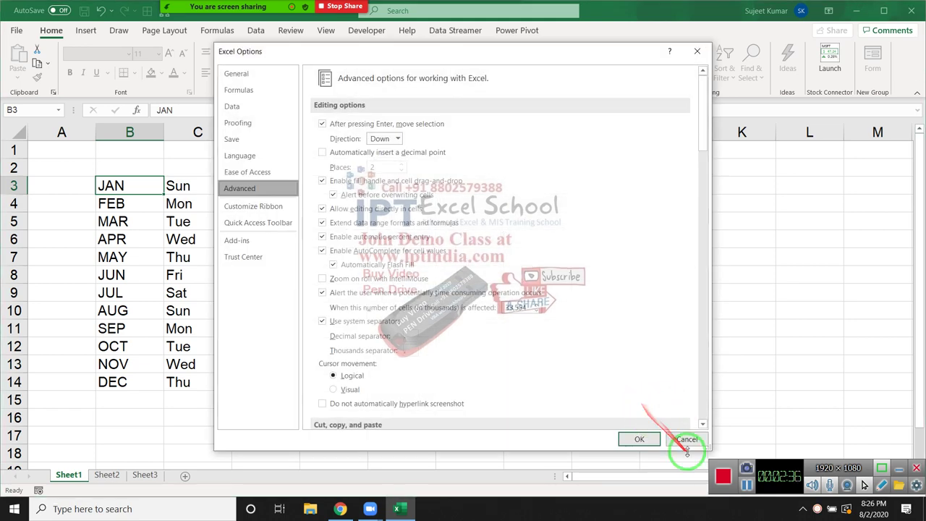
click(687, 440)
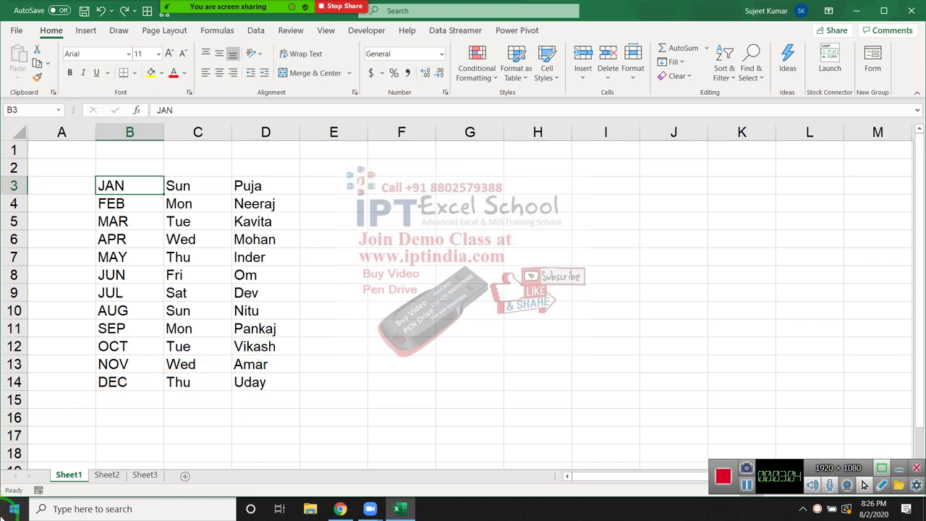
Select the block from A2 to column E covering the month, weekday and name columns
mouse_move(72, 166)
mouse_down()
mouse_move(323, 450)
mouse_move(309, 384)
mouse_up()
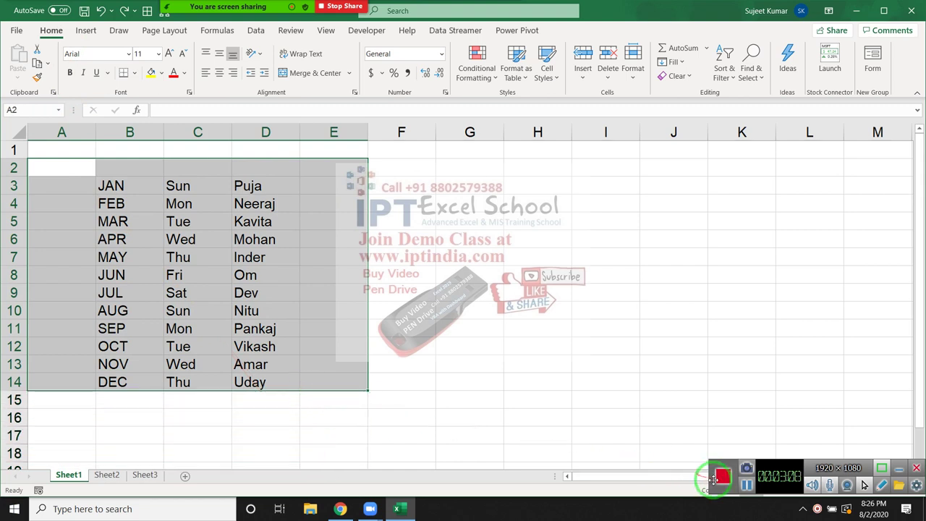